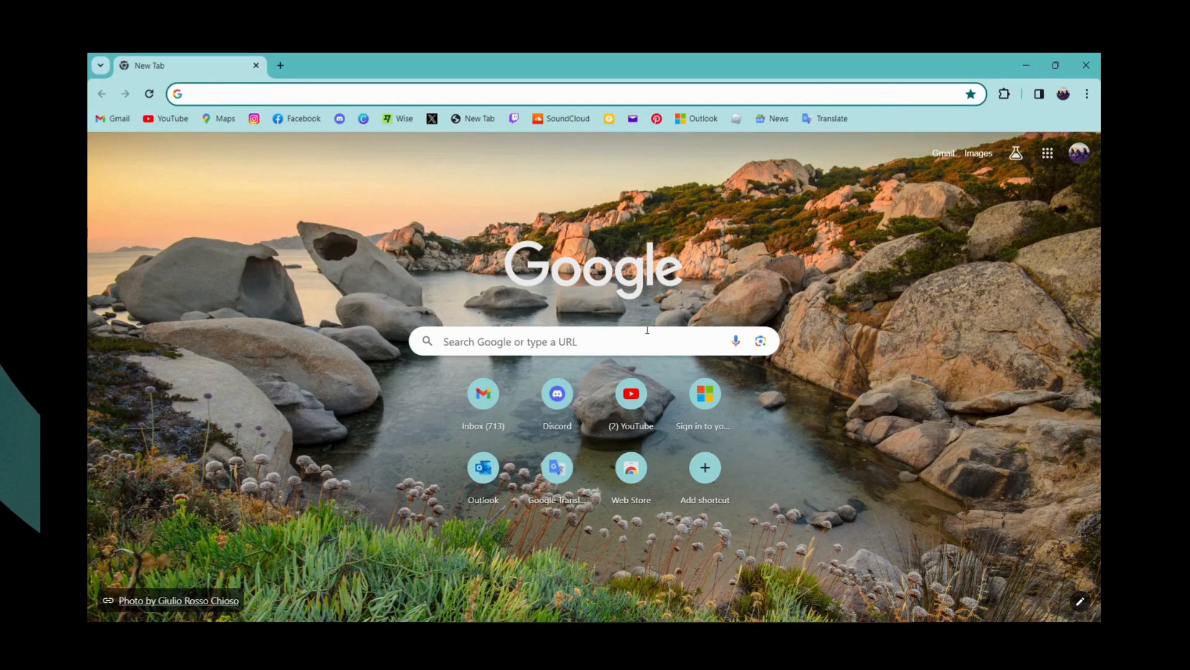
Search Google for 'blooket' and go to the Blooket website from the results
click(617, 341)
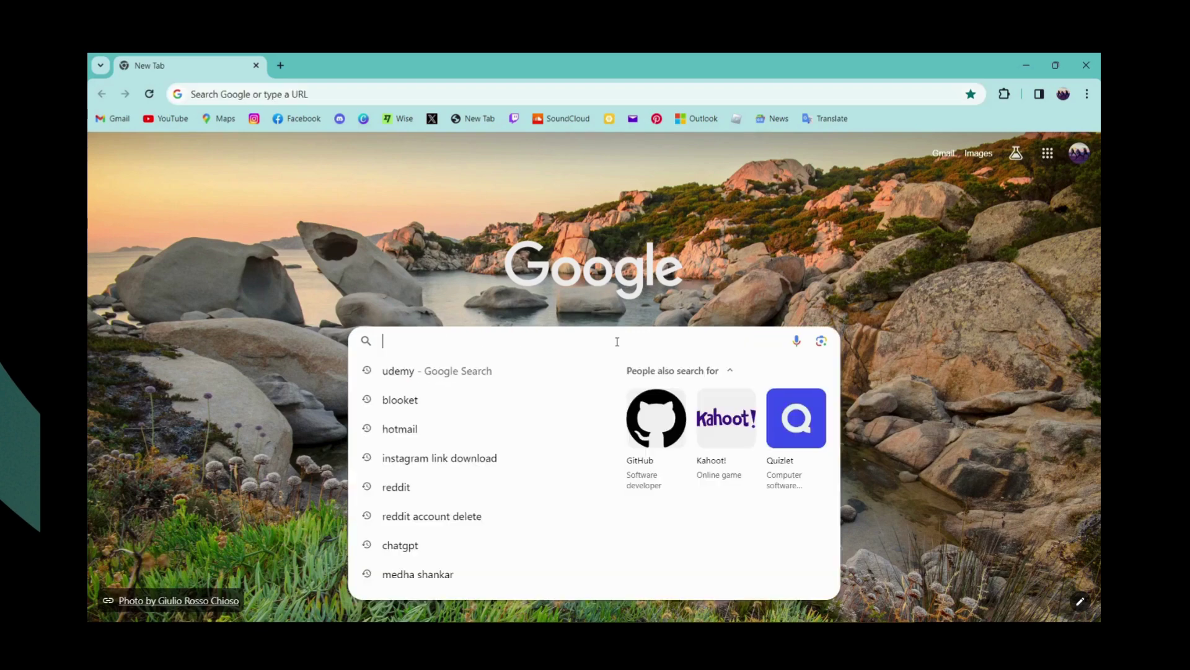
click(502, 400)
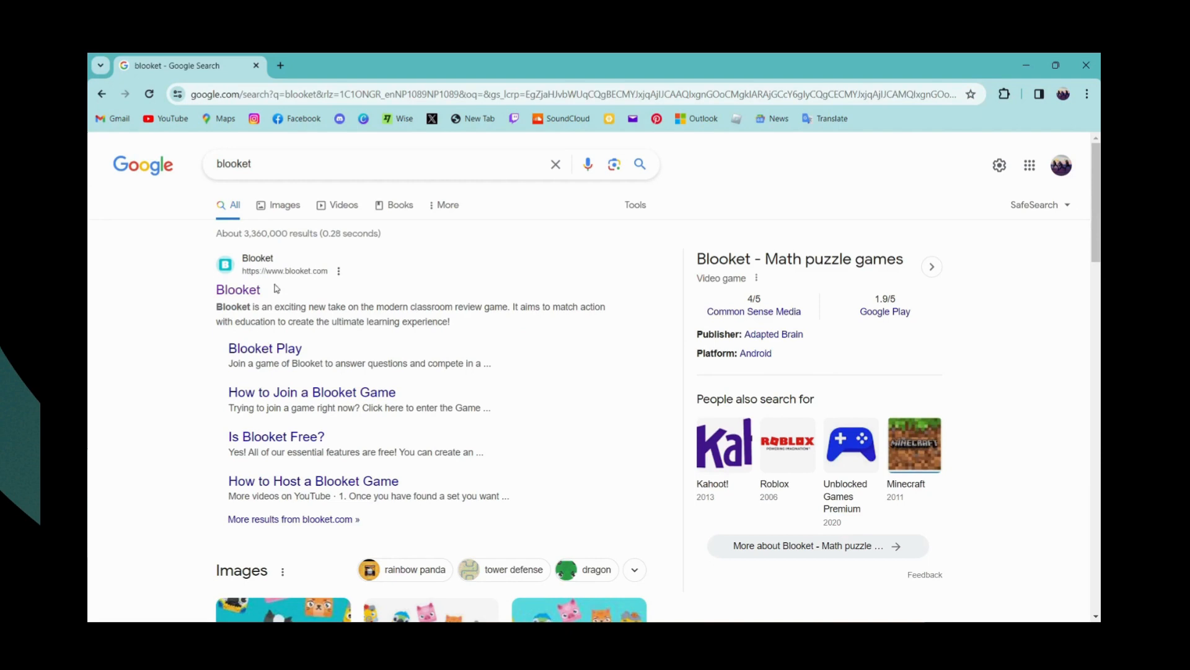
click(244, 294)
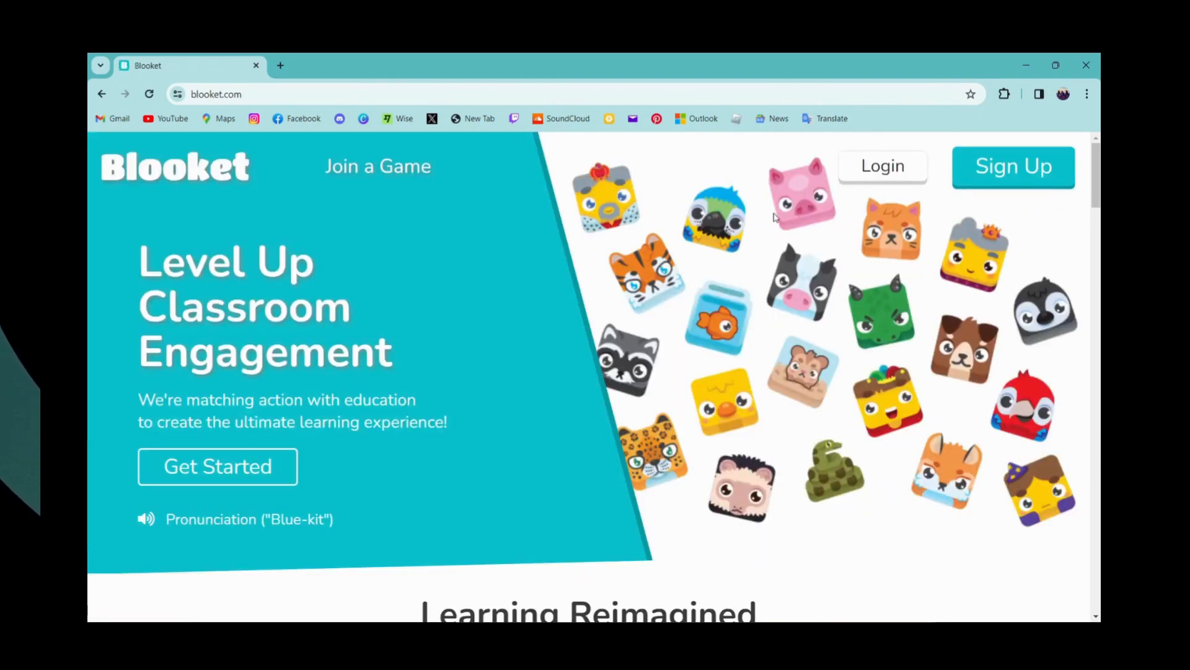
Log in to the Blooket account from the homepage
click(885, 177)
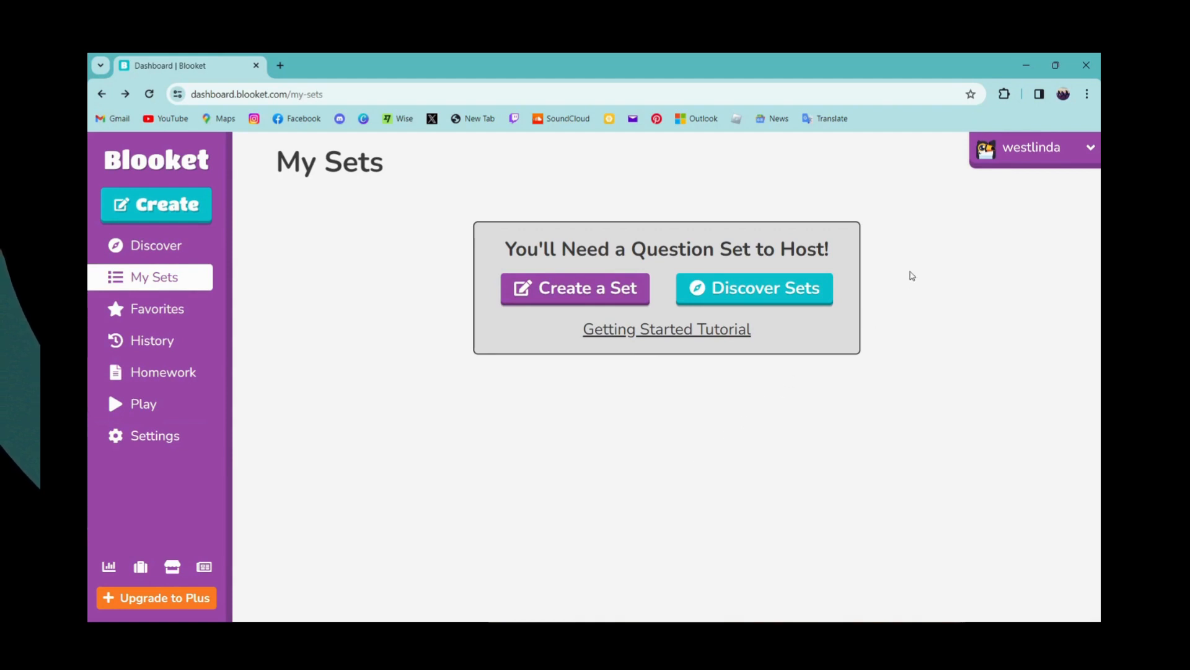
mouse_move(1034, 147)
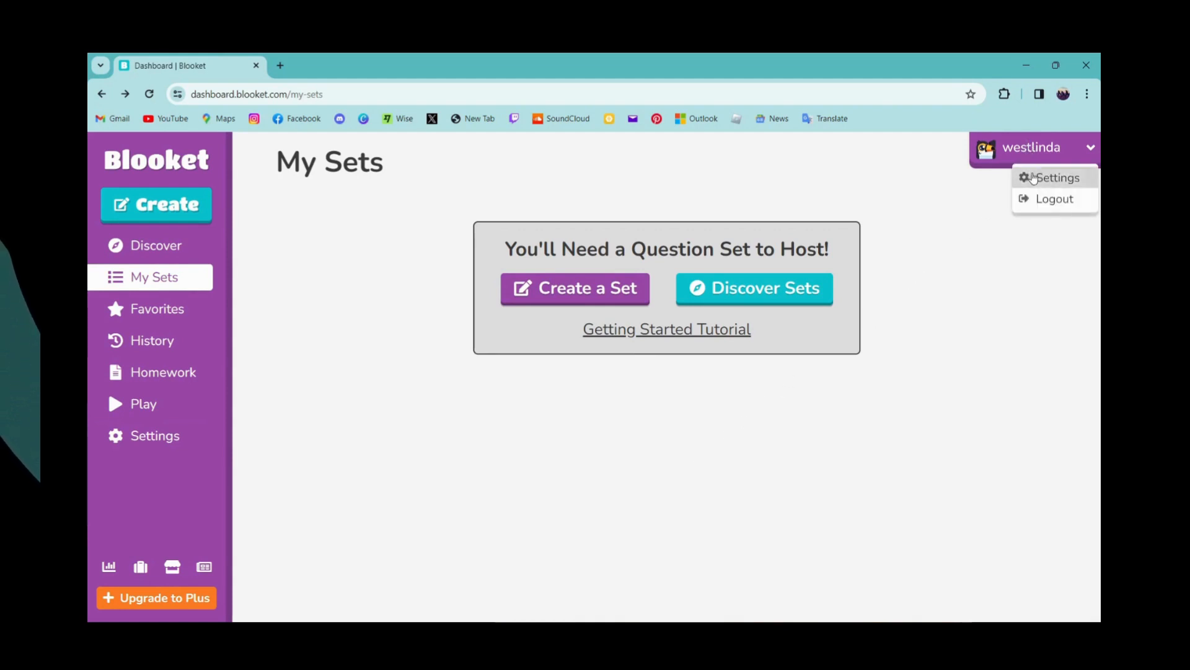
Go to account Settings and start a Request Password Reset under Edit Info
click(1034, 182)
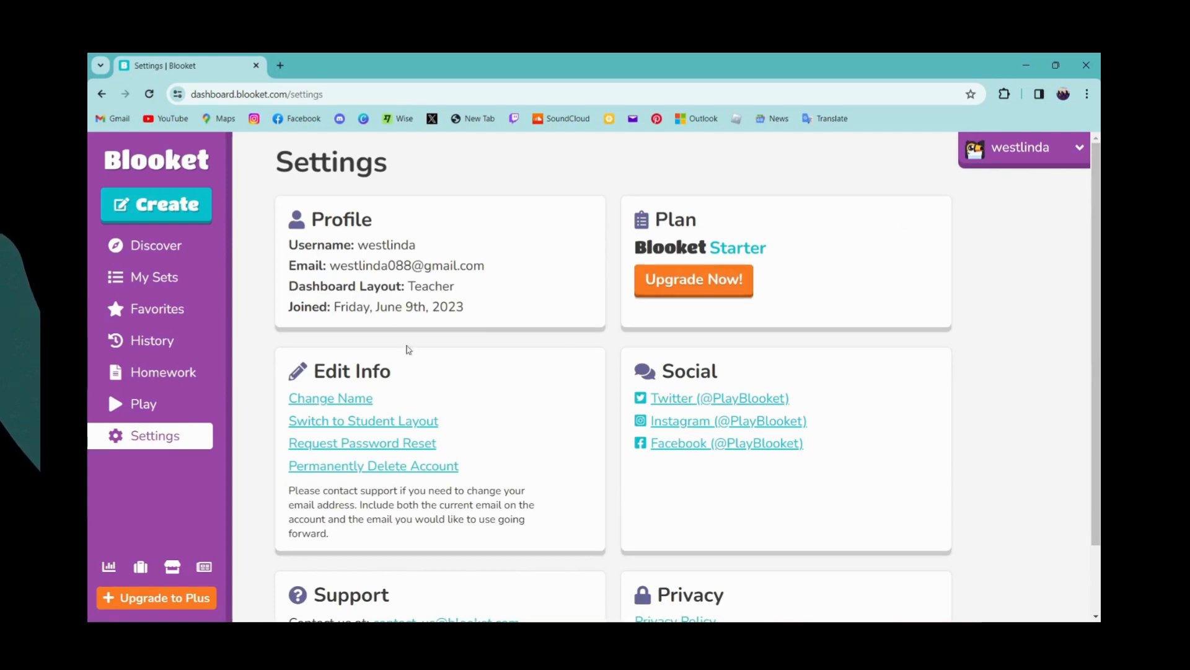
scroll(430, 369, down, 1)
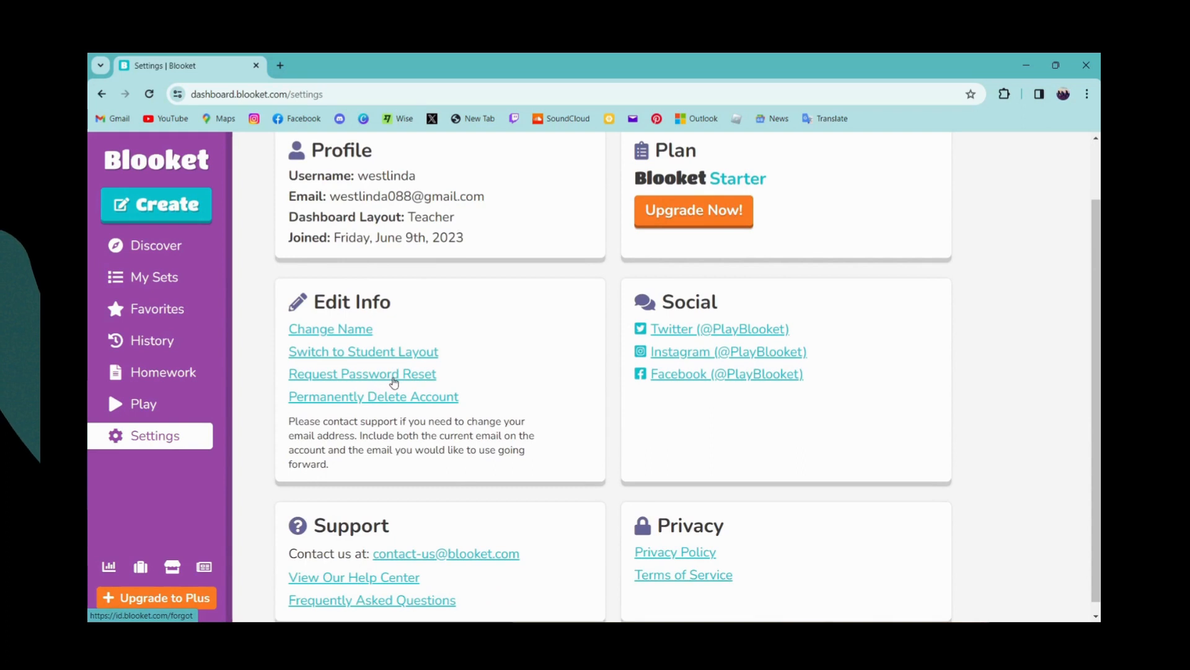
click(376, 382)
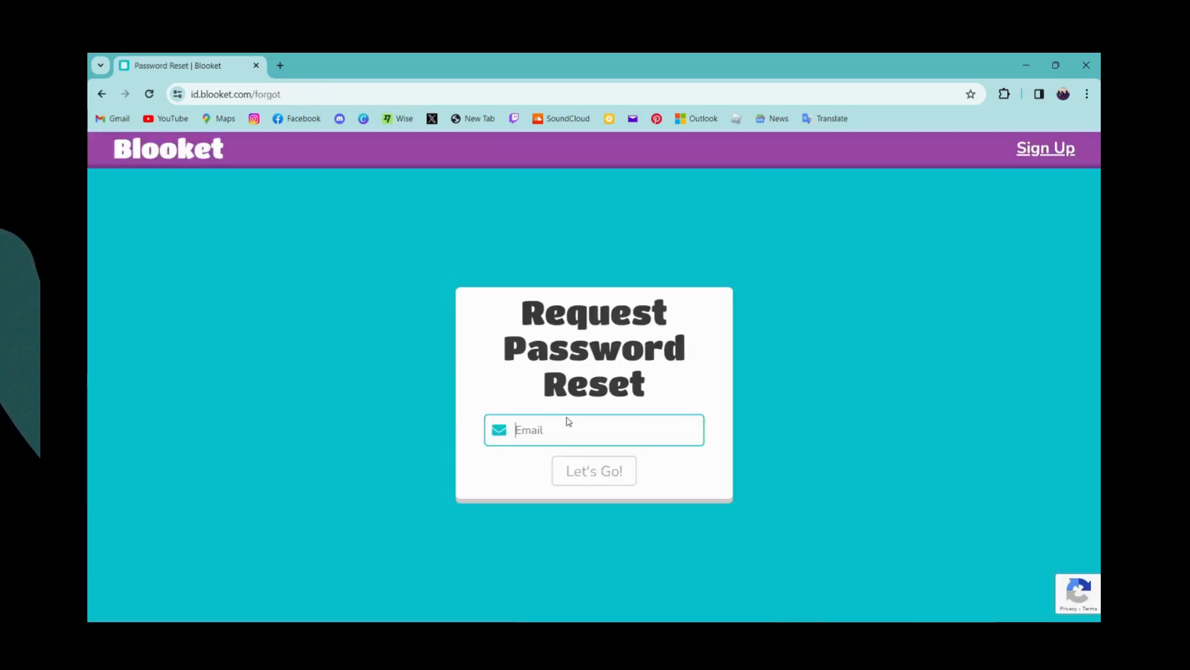
Fill the Email field with the saved account email and send the reset request
click(571, 433)
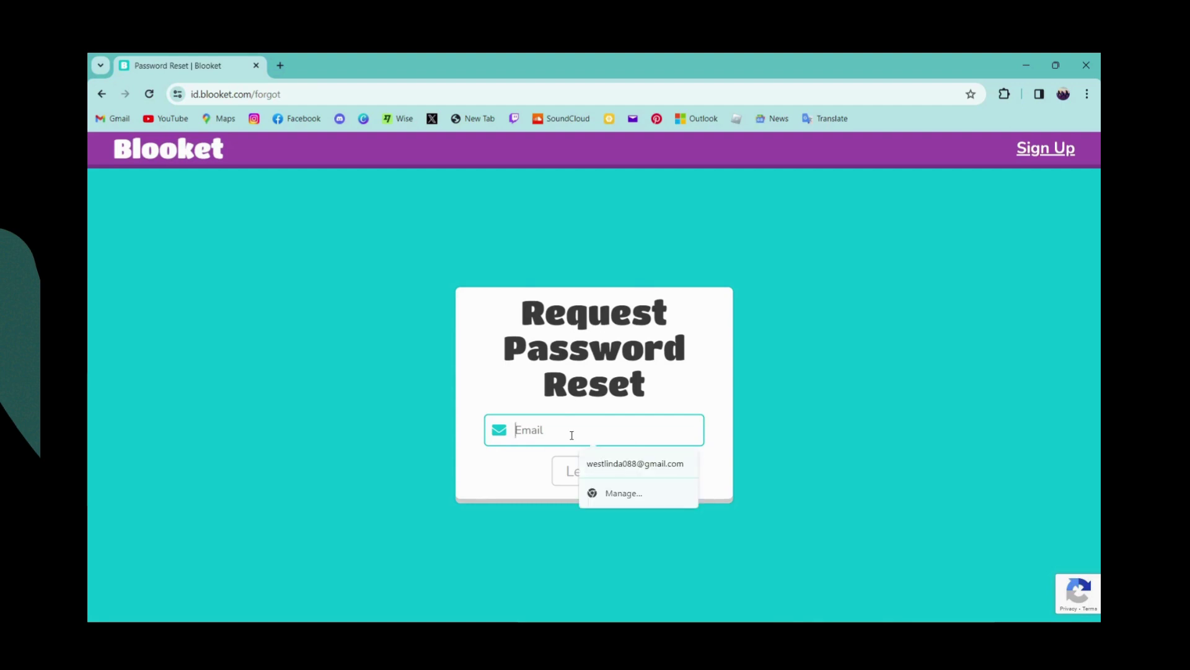
click(613, 466)
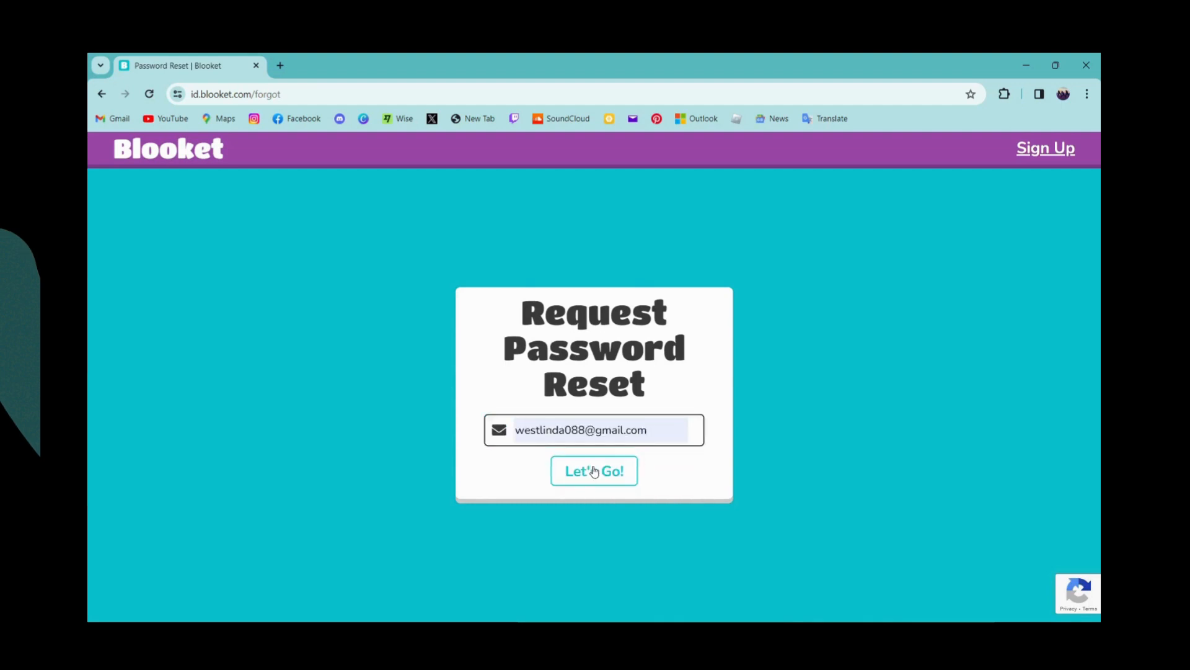
click(593, 472)
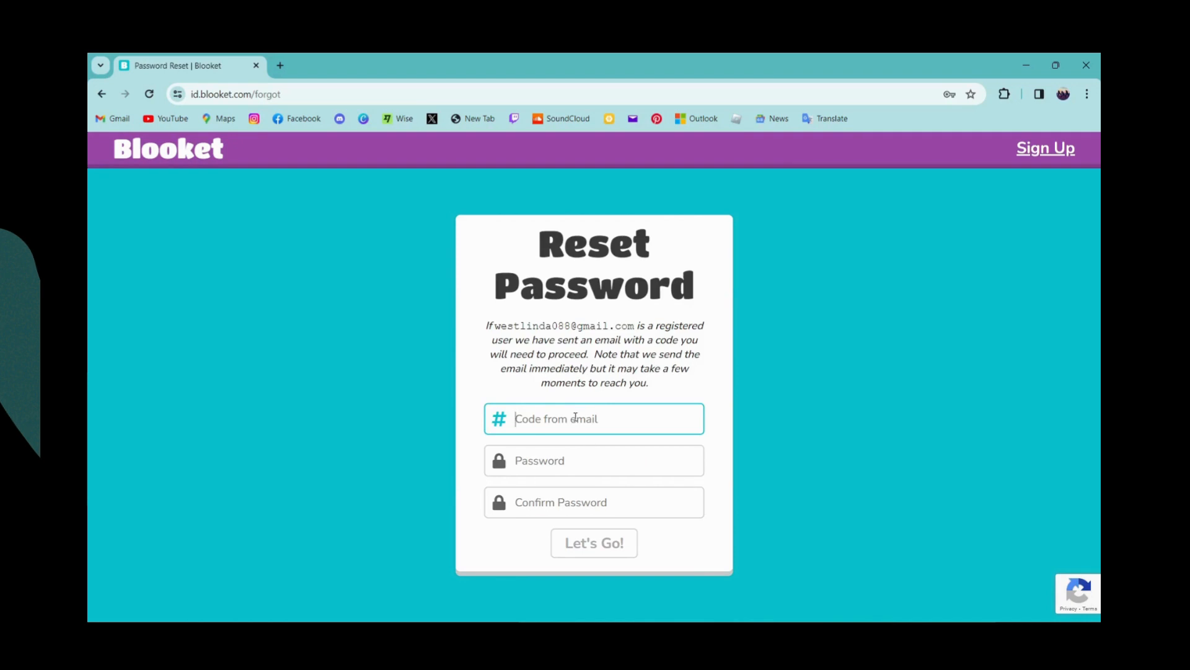
Move through the Reset Password form's password fields and back to the code entry
click(570, 464)
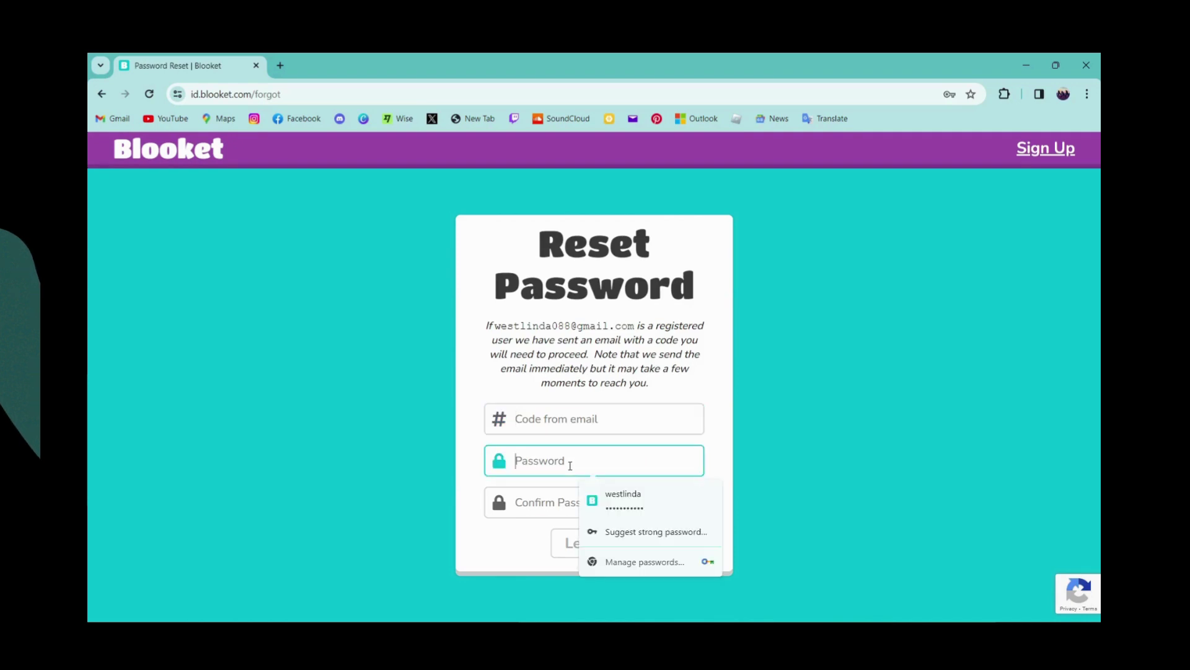
click(564, 504)
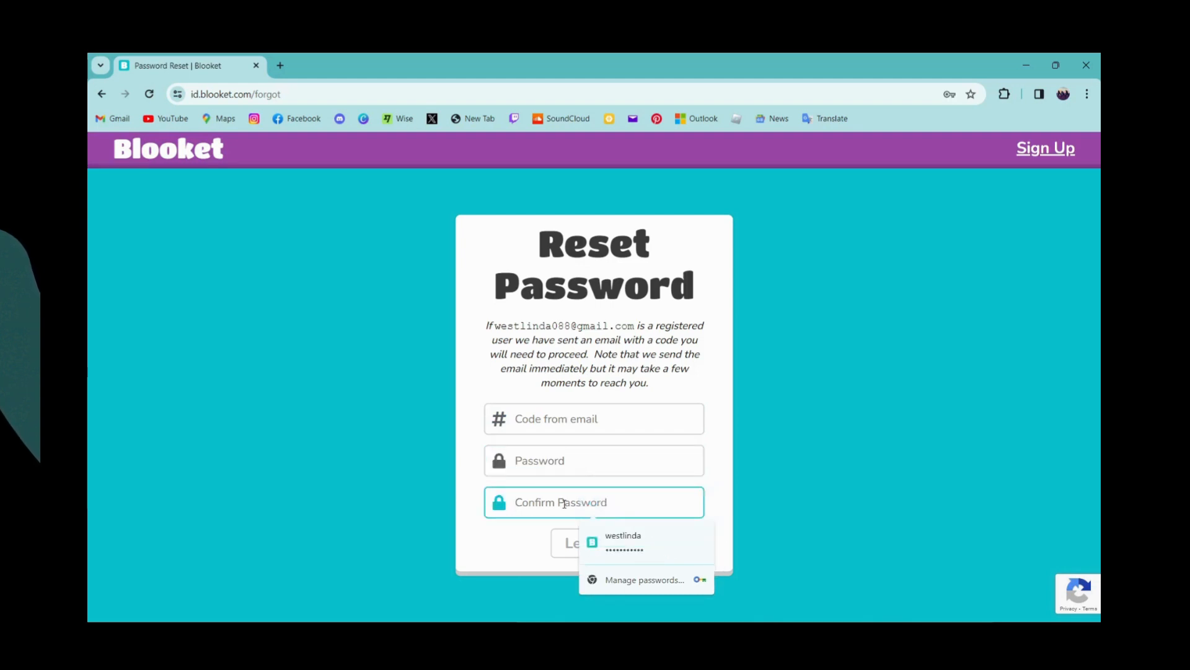
key(shift+Tab)
key(shift+Tab)
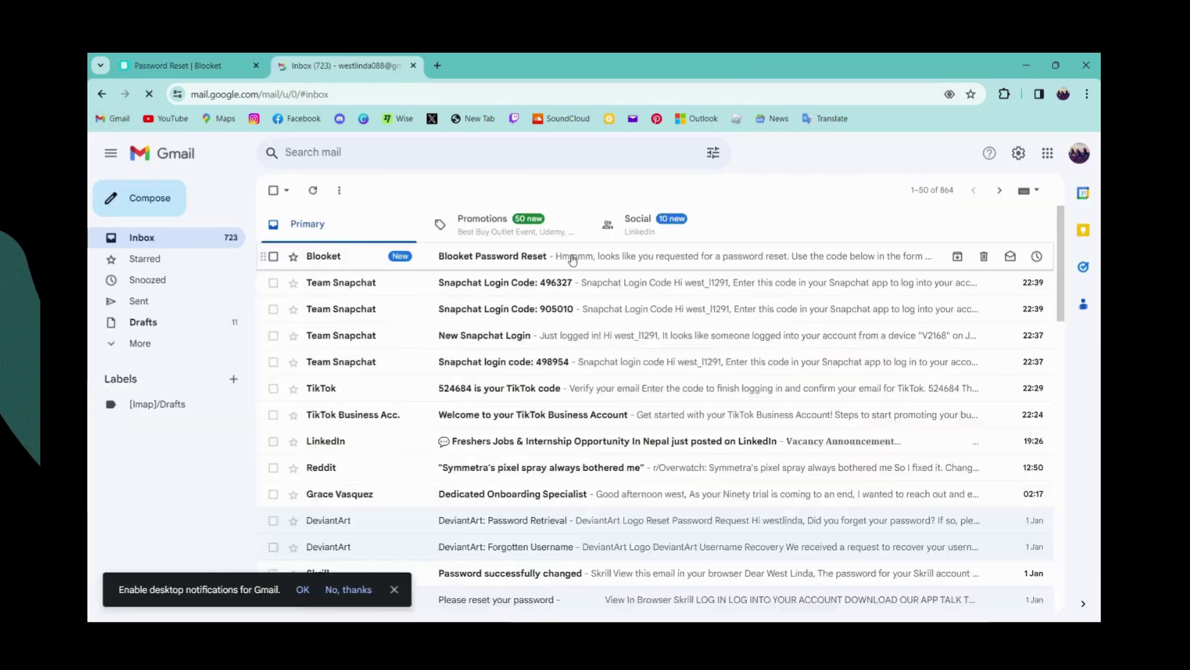
click(573, 258)
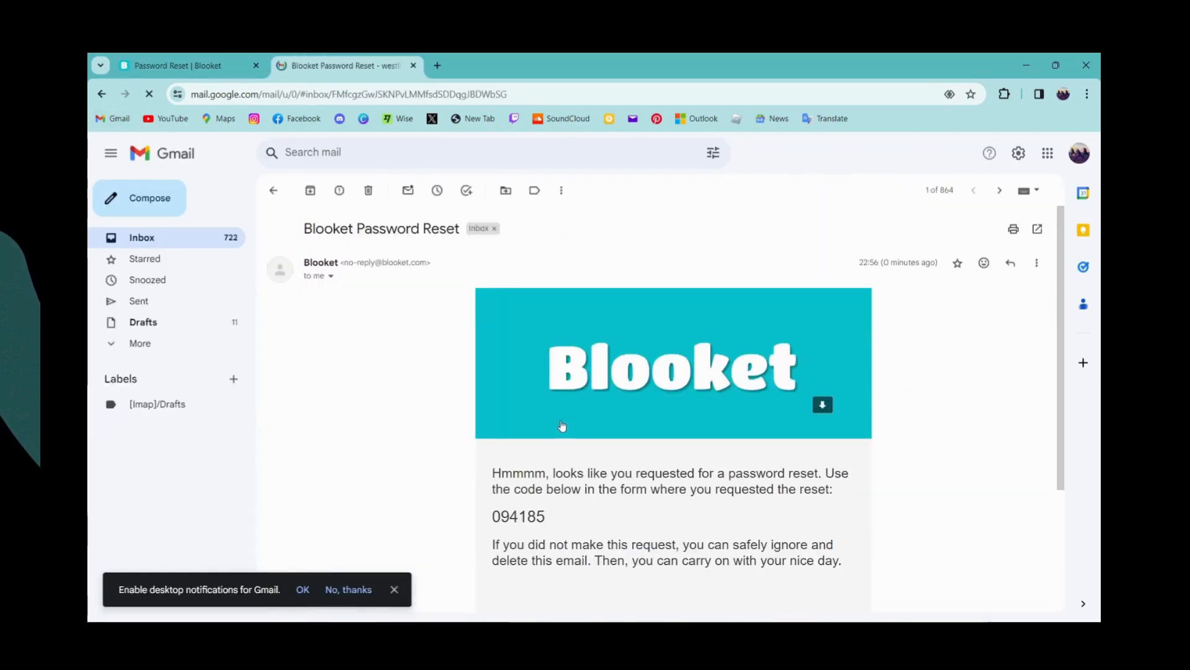
scroll(563, 426, down, 2)
drag(493, 446, 552, 464)
key(ctrl+c)
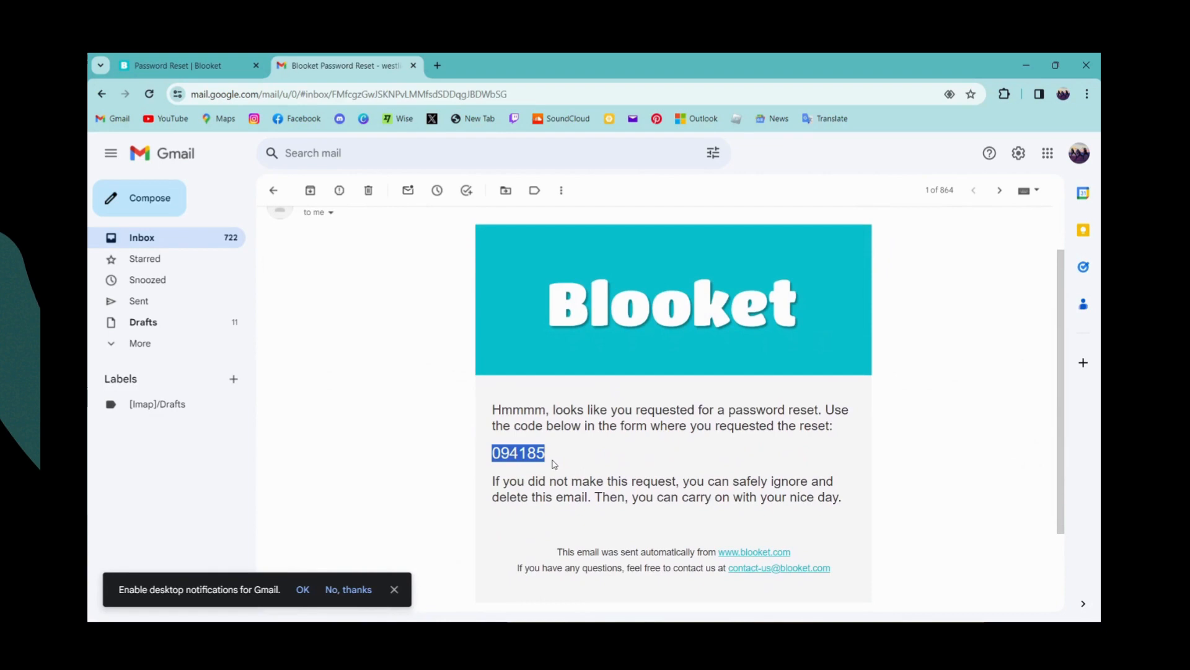
click(214, 67)
click(540, 419)
key(ctrl+v)
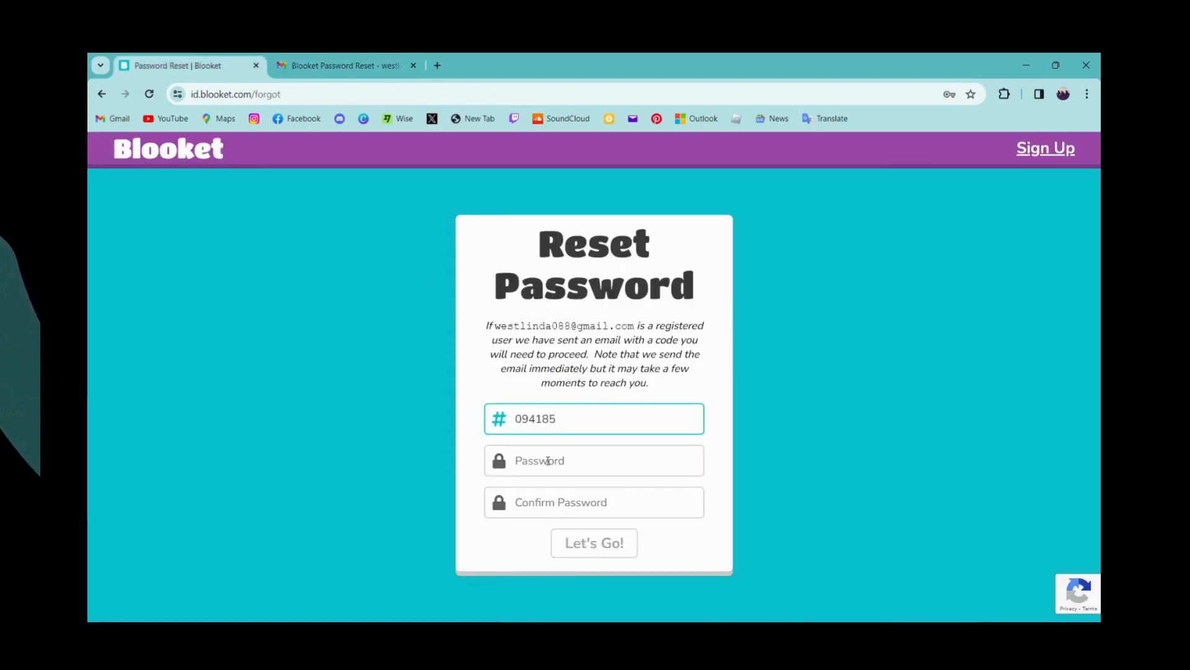
click(550, 463)
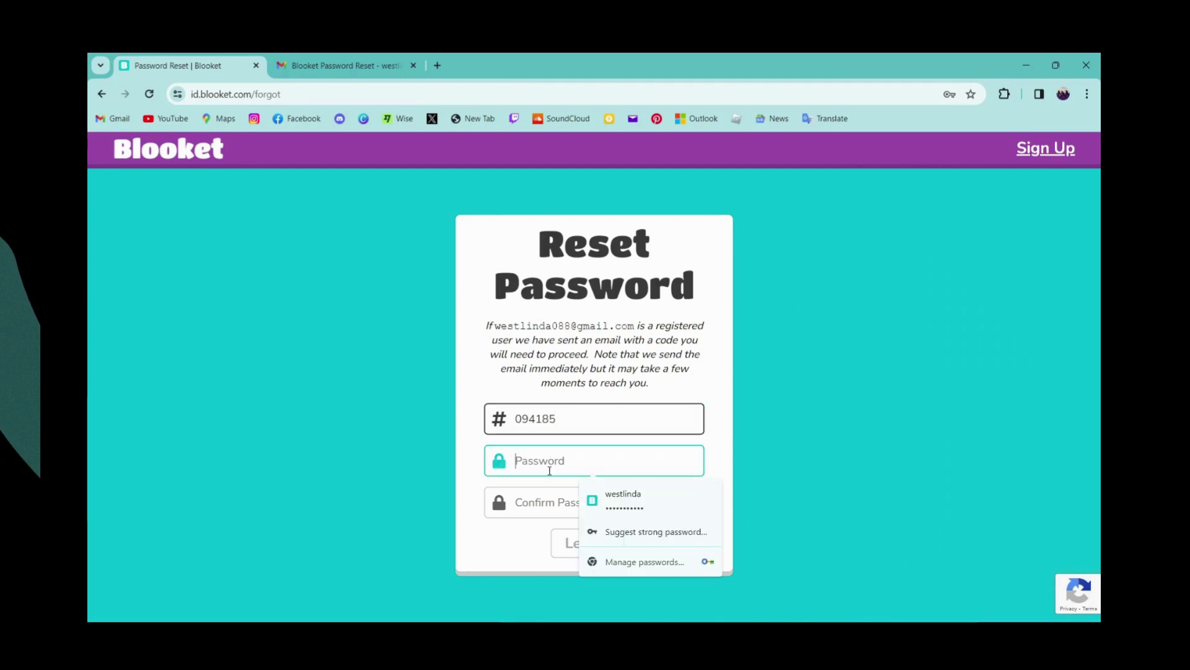
click(545, 504)
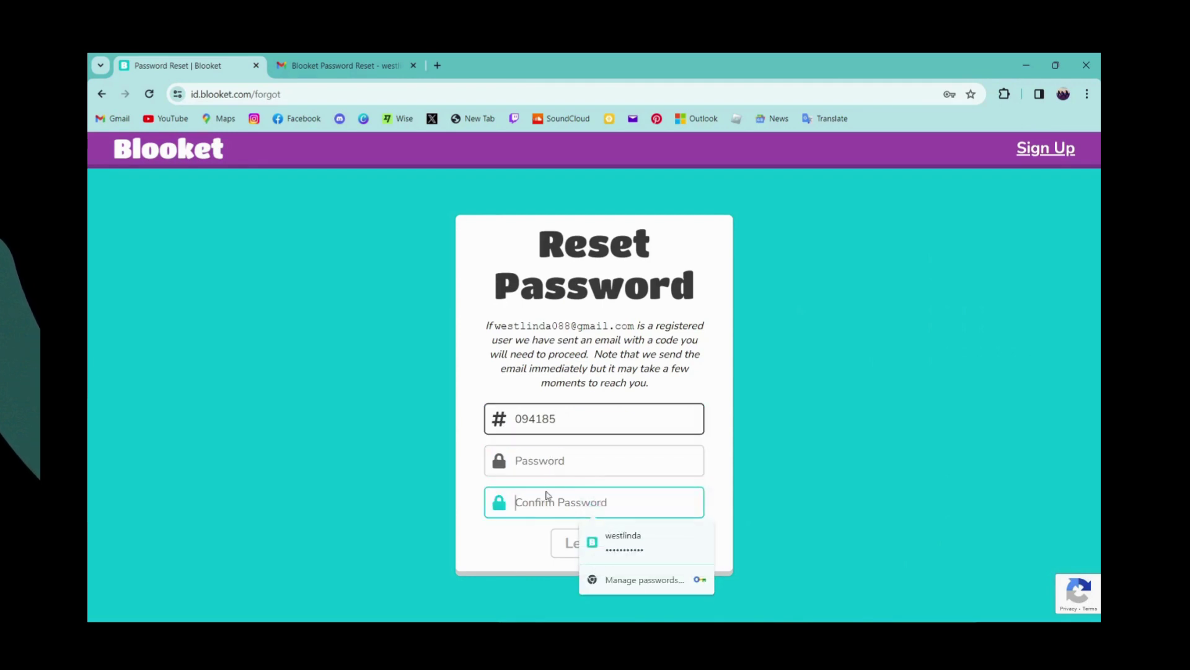
click(562, 543)
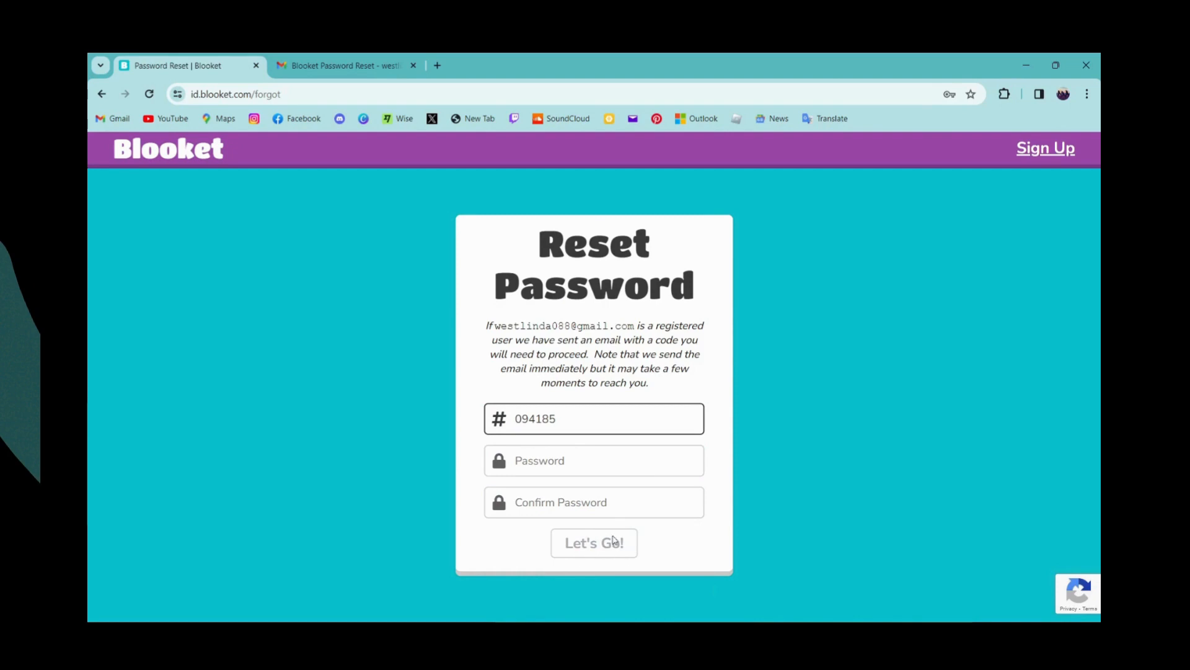